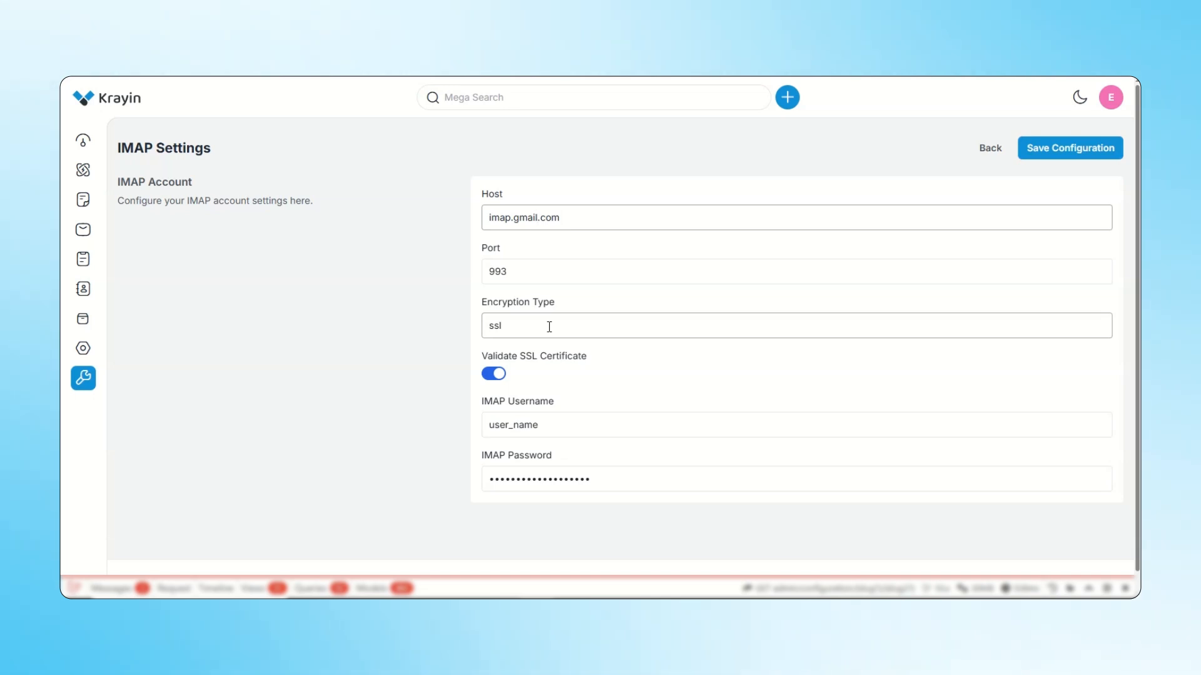
Keep SSL certificate validation enabled and replace the placeholder IMAP username with the Gmail address.
click(494, 377)
click(494, 376)
click(563, 427)
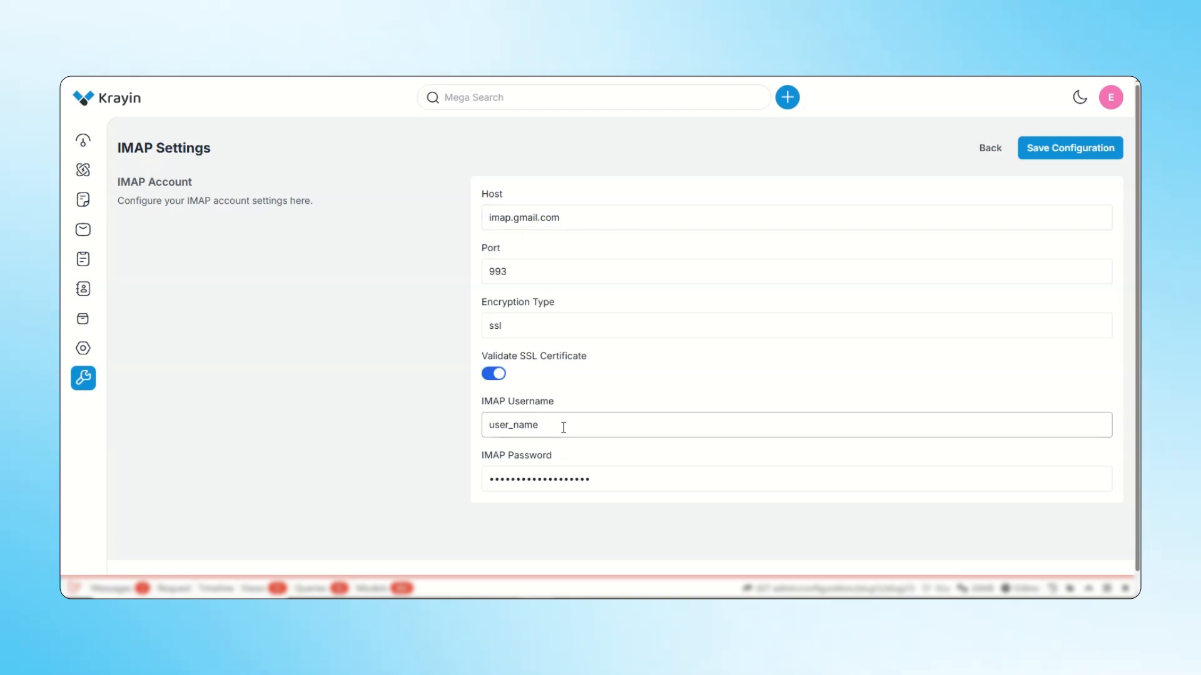
key(BackSpace)
key(BackSpace)
key(BackSpace)
key(BackSpace)
key(BackSpace)
key(BackSpace)
key(BackSpace)
key(BackSpace)
key(BackSpace)
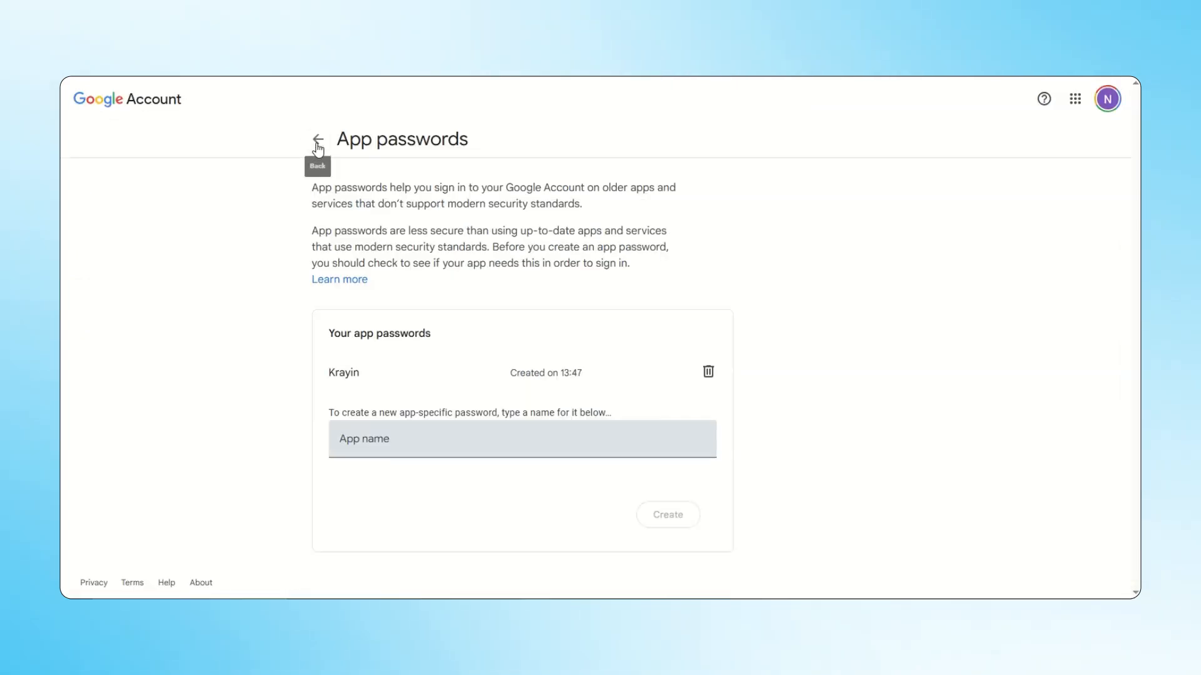
Switch to the Google Account security page, search for "app" and open the App passwords settings.
click(317, 138)
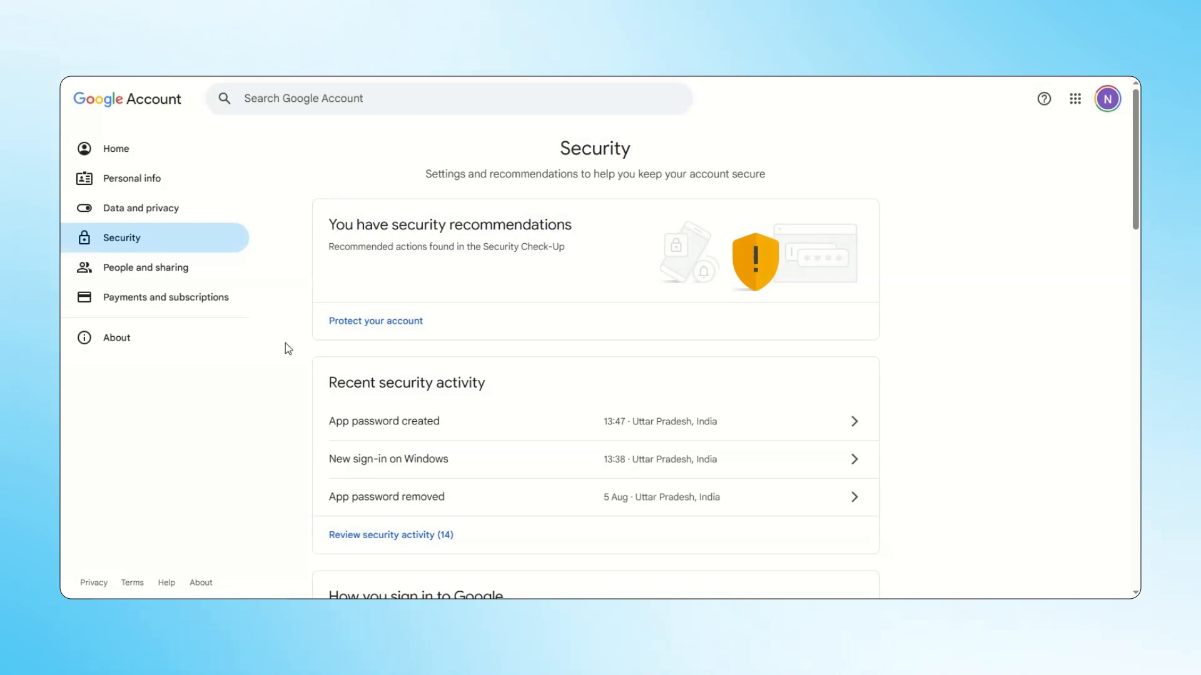
click(303, 99)
text(app)
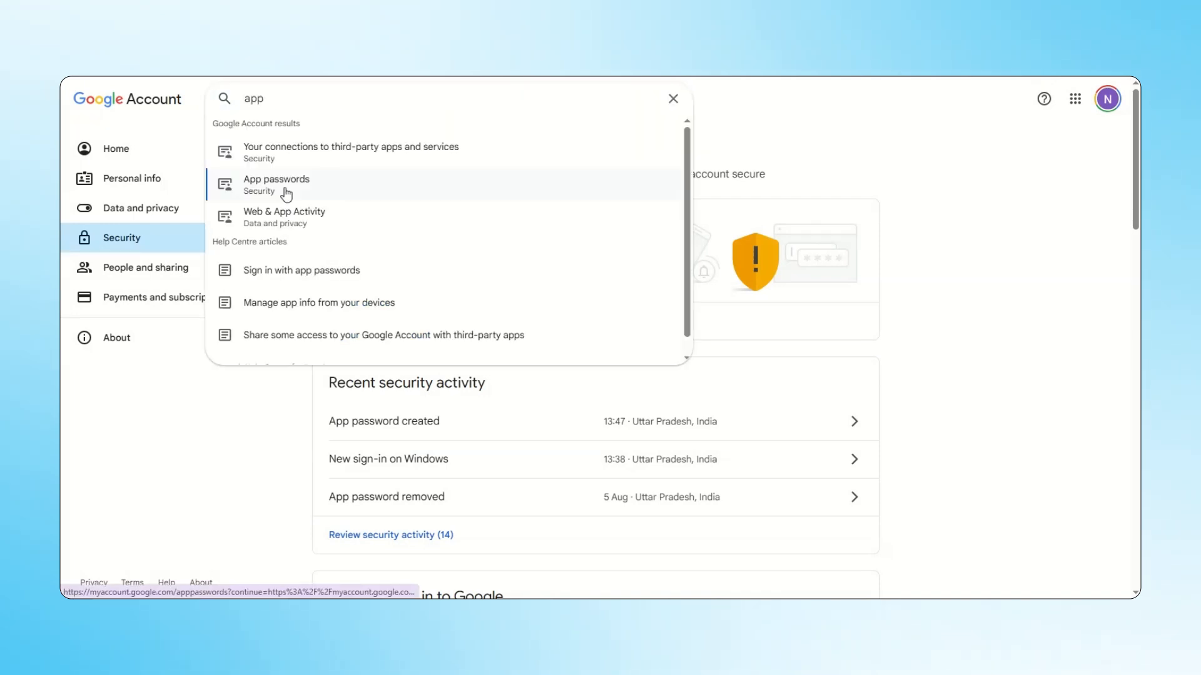
click(286, 189)
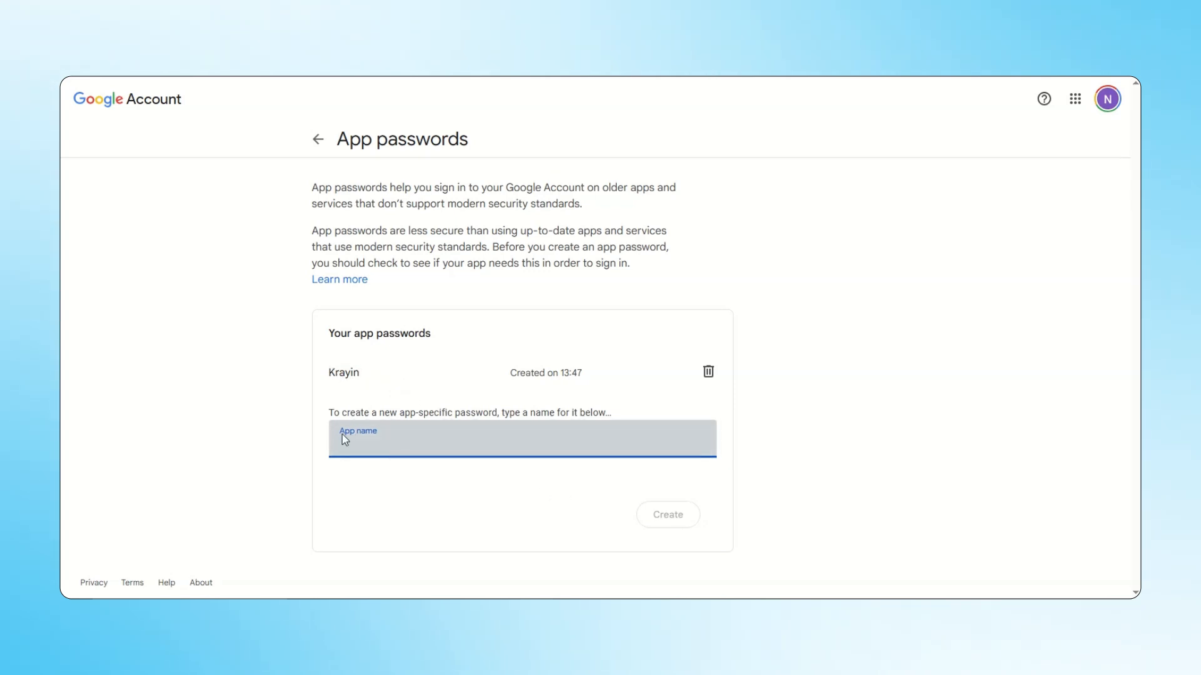
Create an app password named "test", copy the generated password and dismiss the dialog.
text(test)
click(664, 522)
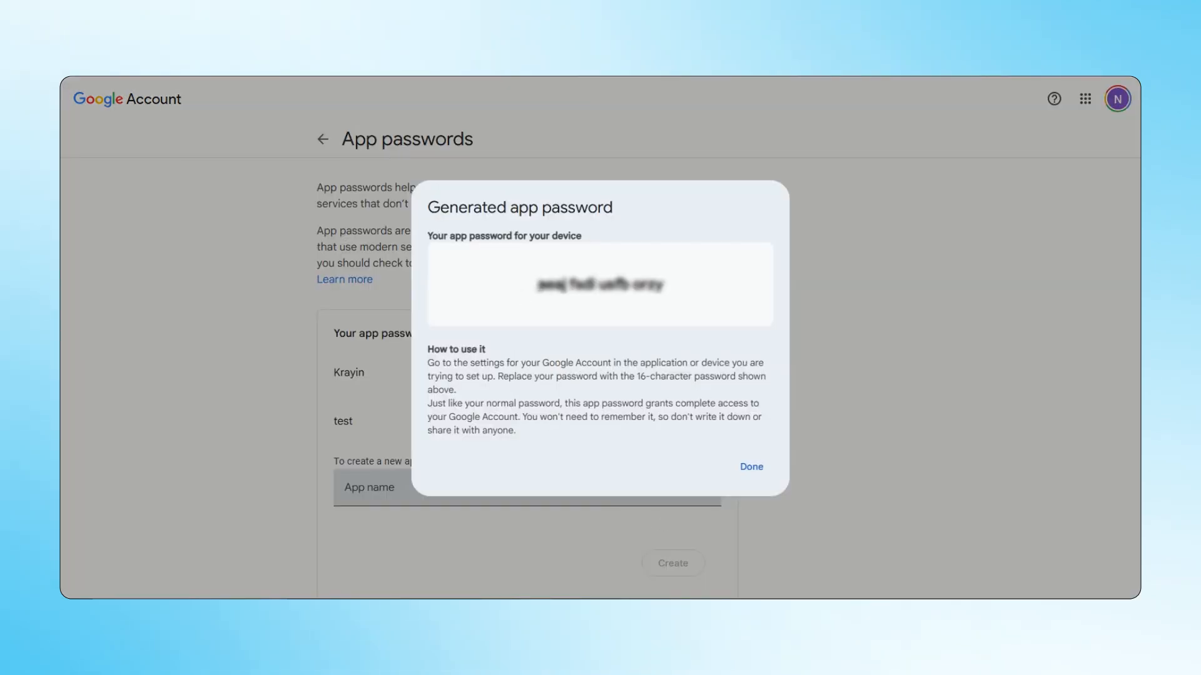
drag(536, 284, 661, 290)
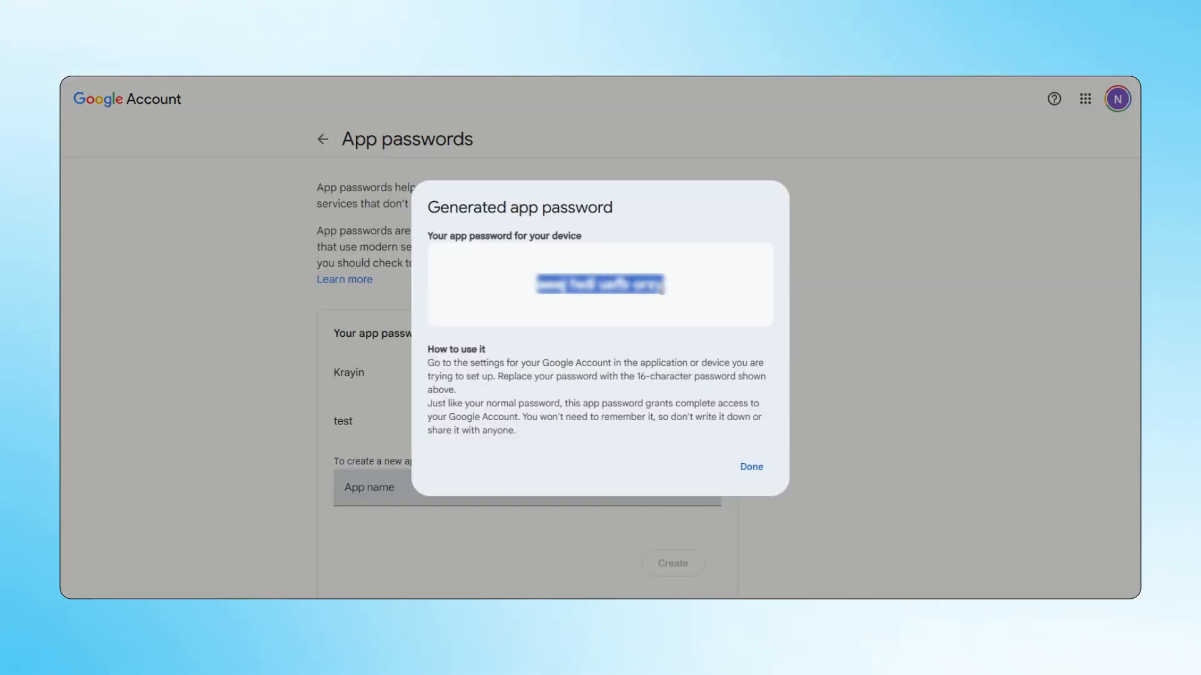
click(756, 467)
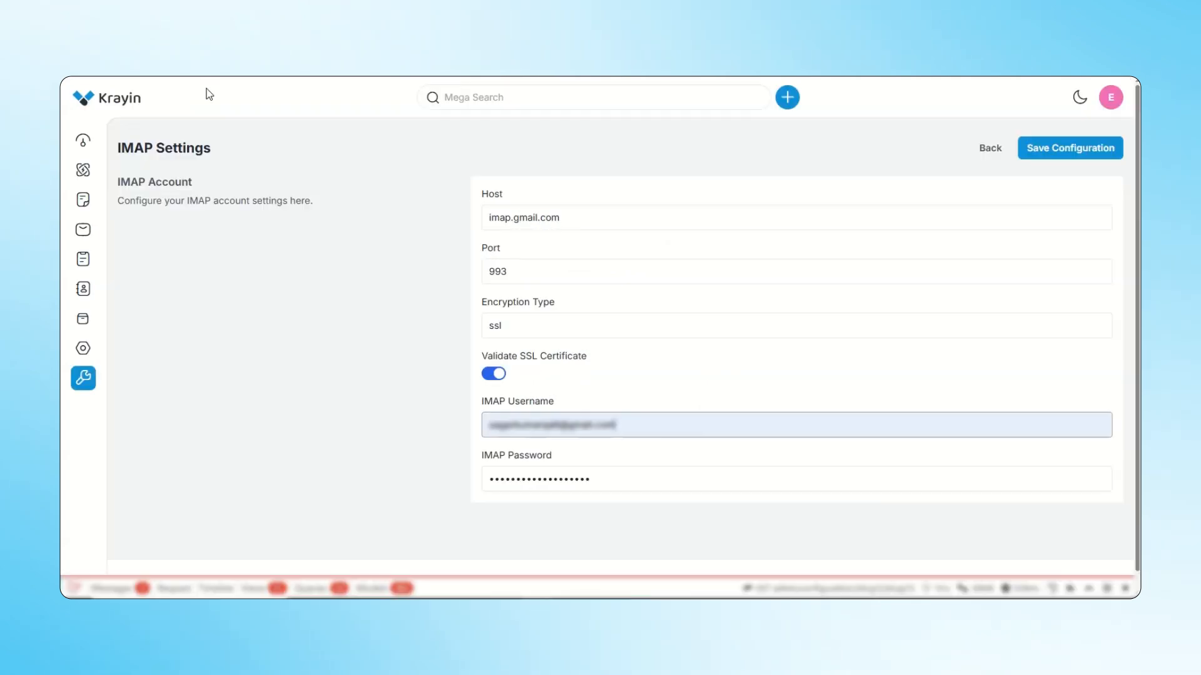
Back in Krayin, replace the IMAP password with the generated app password and save the configuration.
click(606, 485)
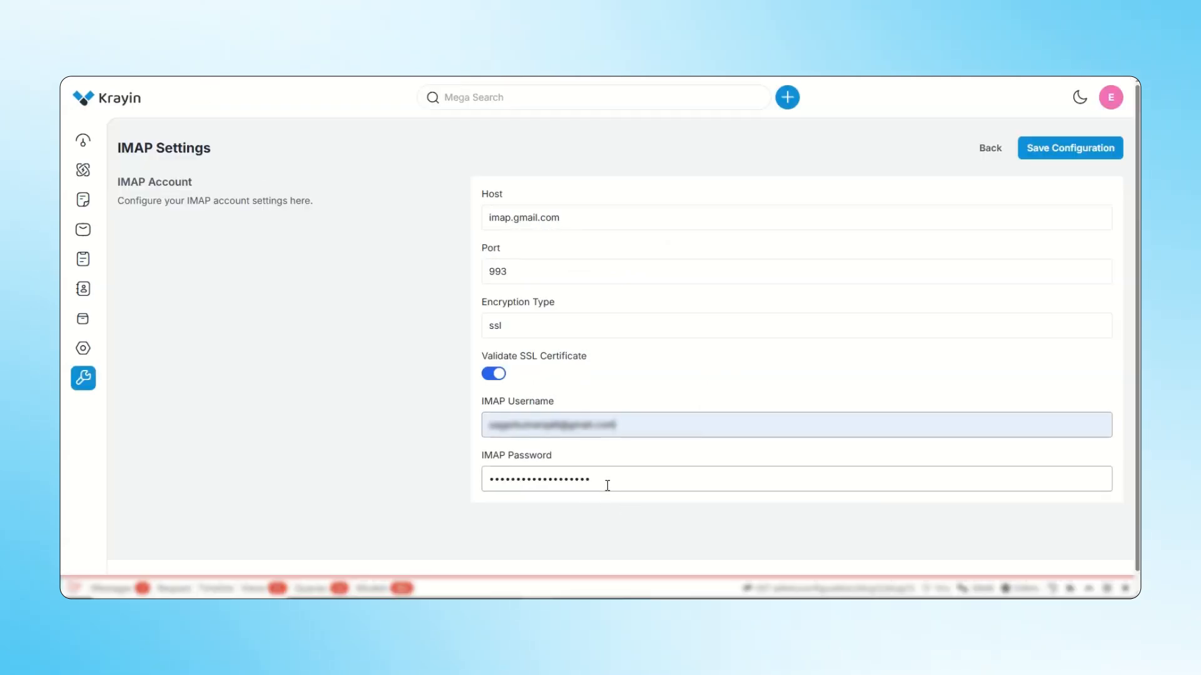
drag(603, 485, 486, 468)
click(399, 439)
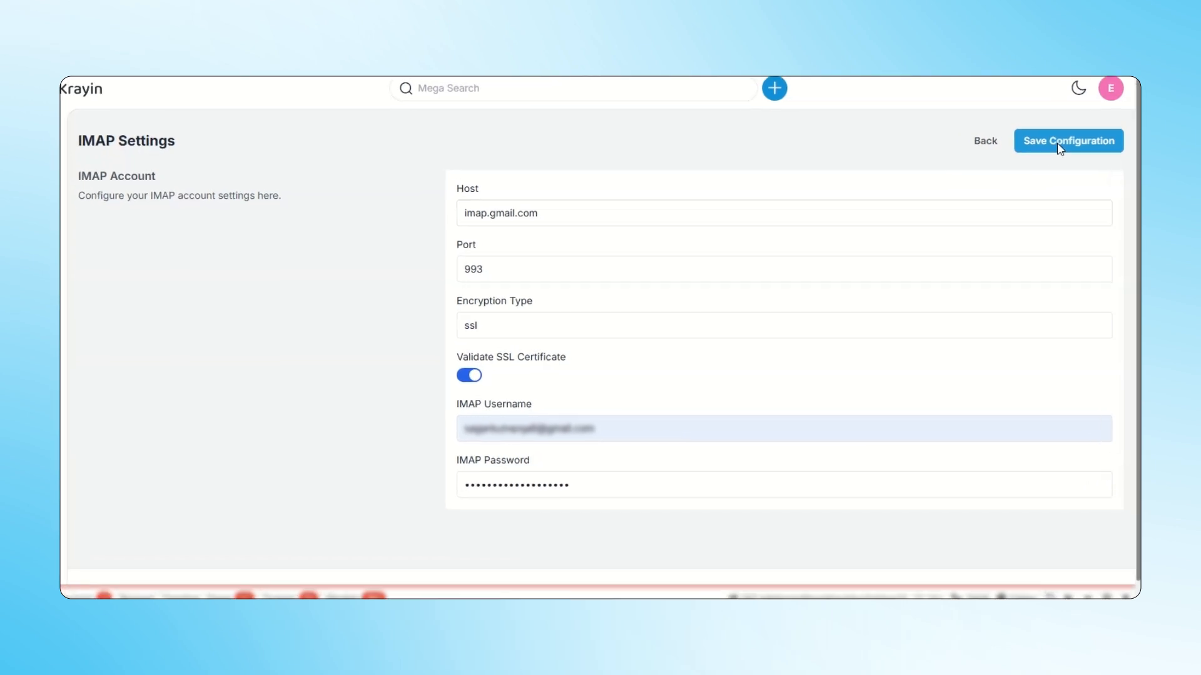
click(1055, 155)
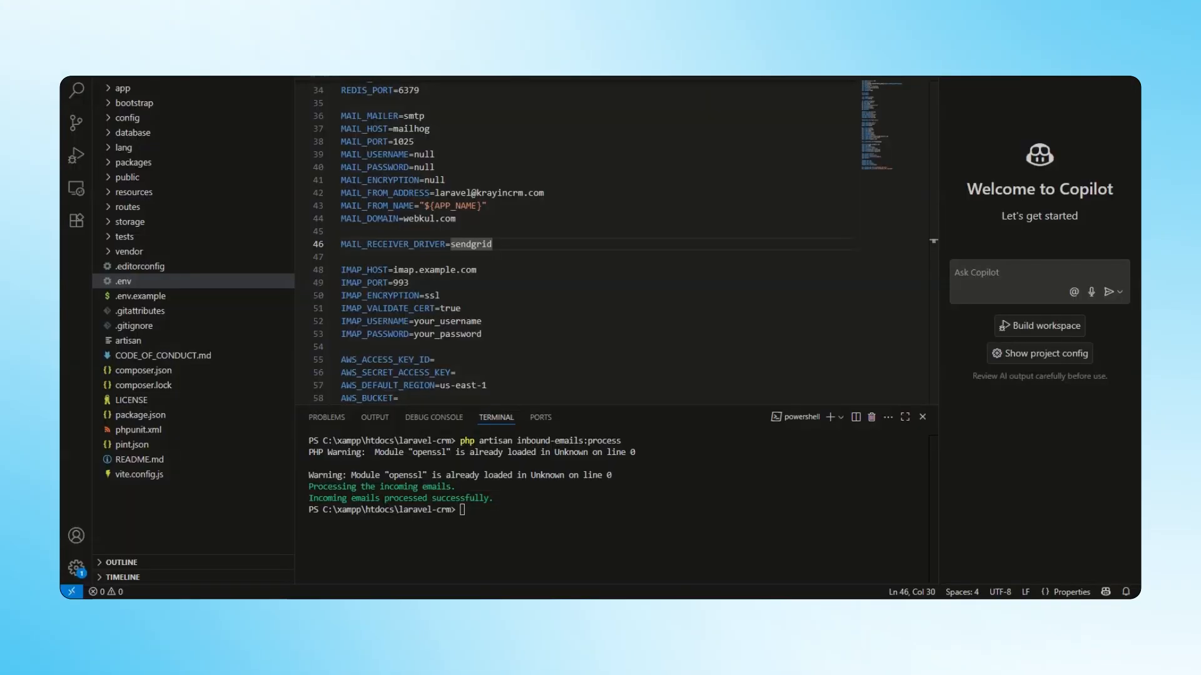
In the code editor, open the project's .env file and set MAIL_RECEIVER_DRIVER to webklex-imap.
click(133, 285)
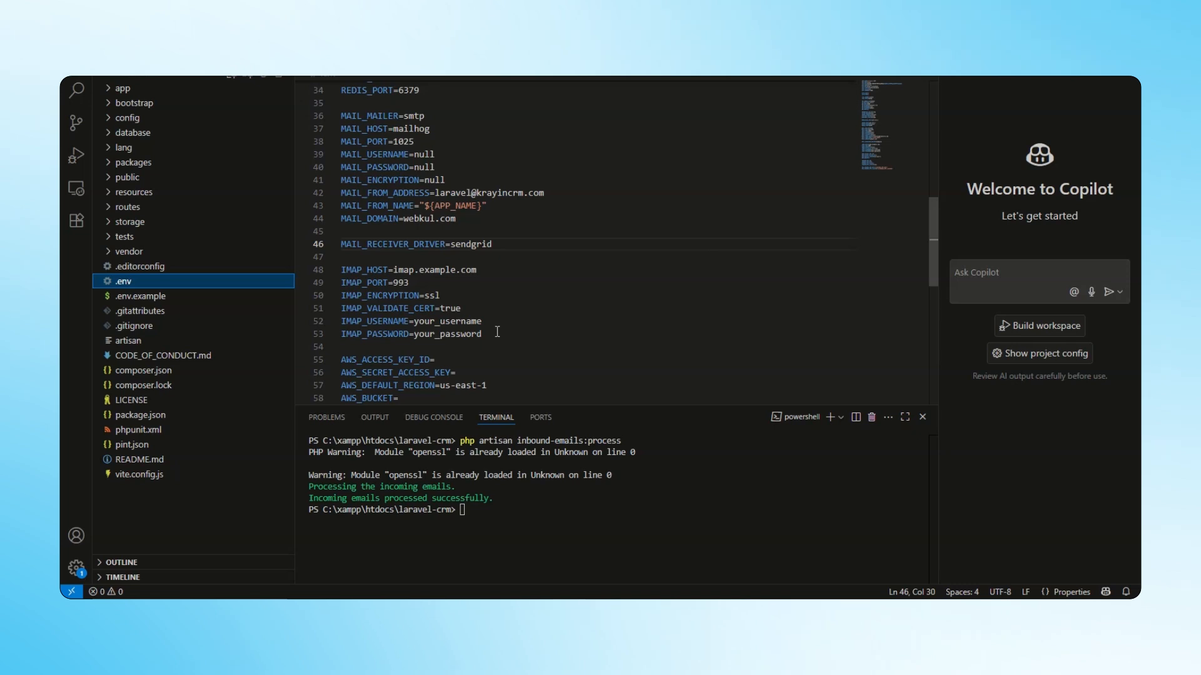
double_click(454, 270)
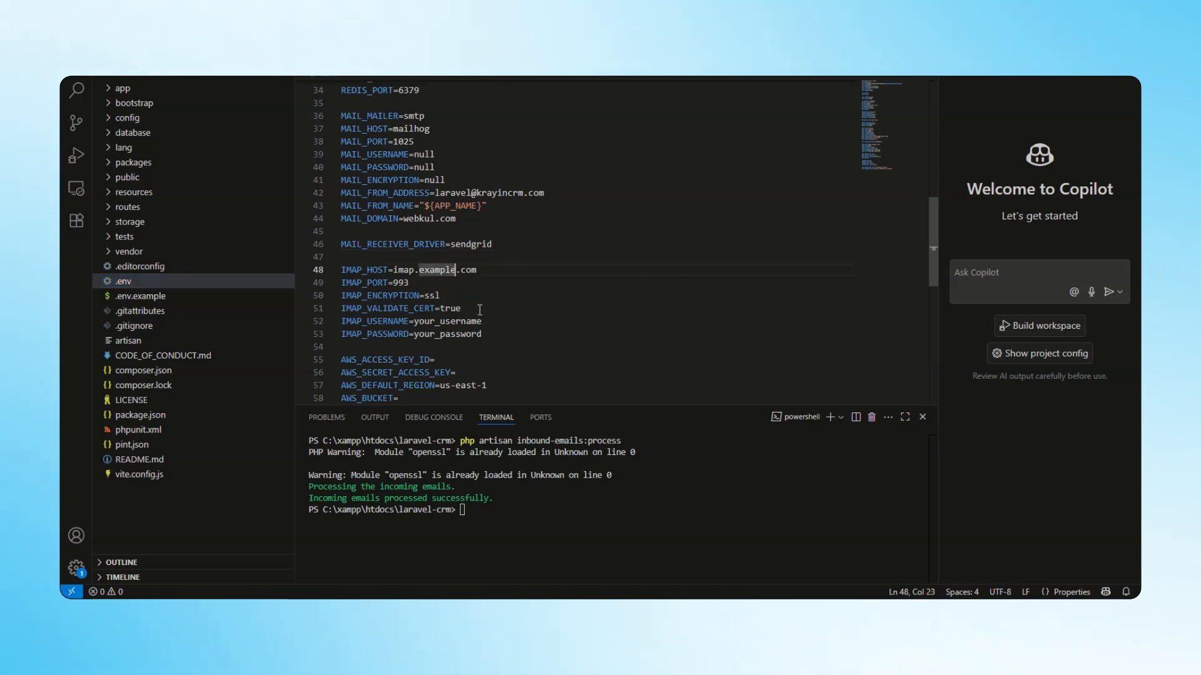
double_click(536, 305)
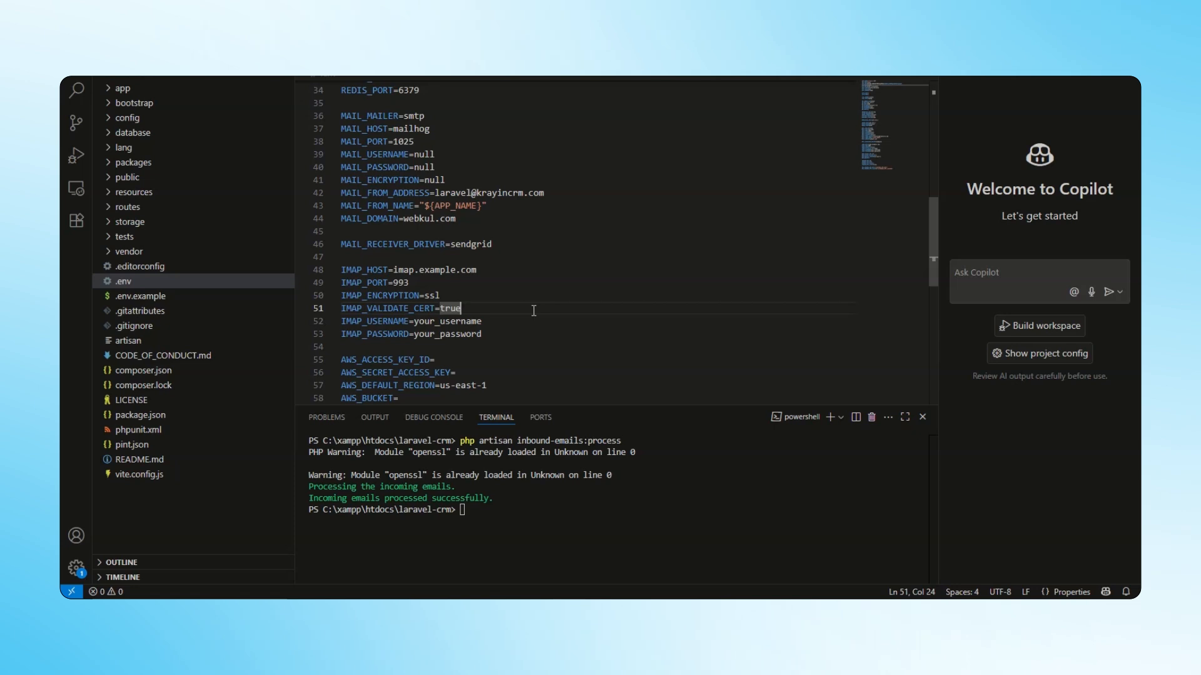
text(webklex-imap)
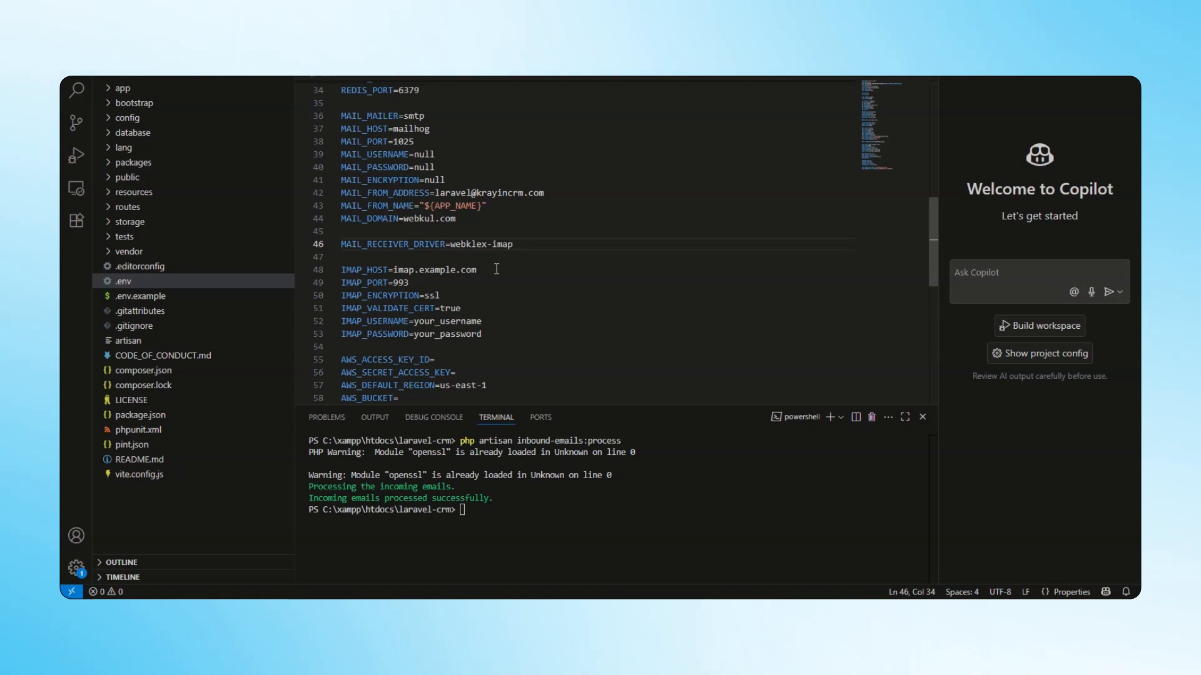
Set IMAP_HOST to imap.gmail.com and IMAP_USERNAME to the Gmail address in the .env file.
key(BackSpace)
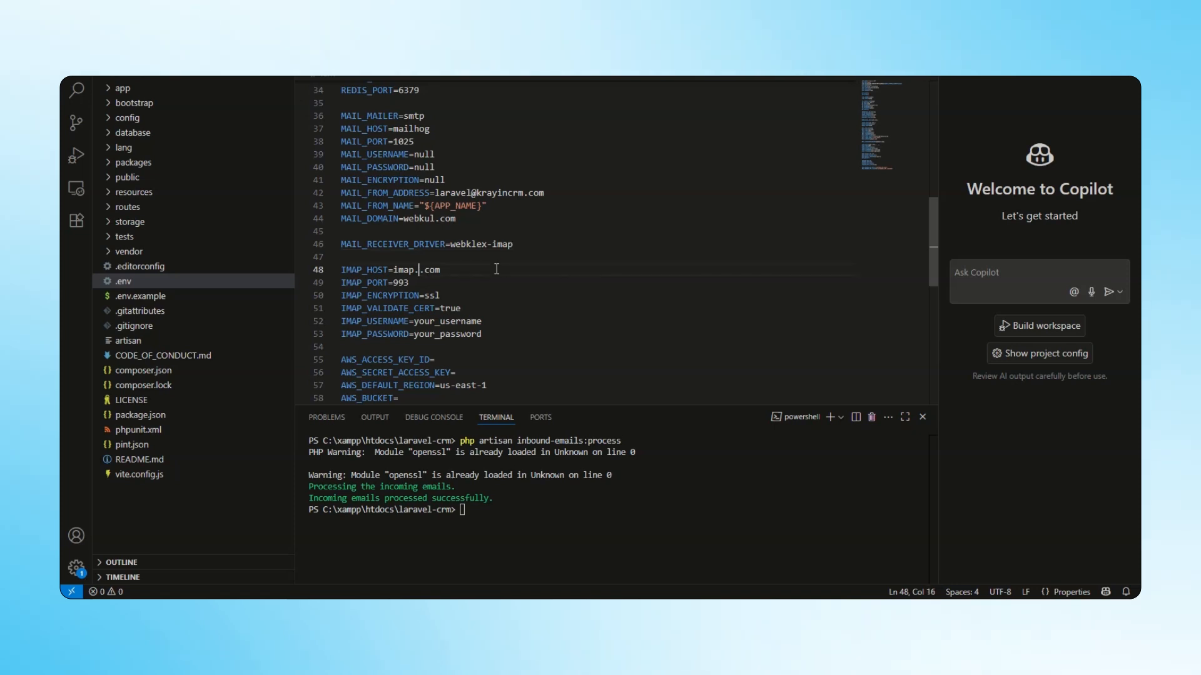
text(gmail)
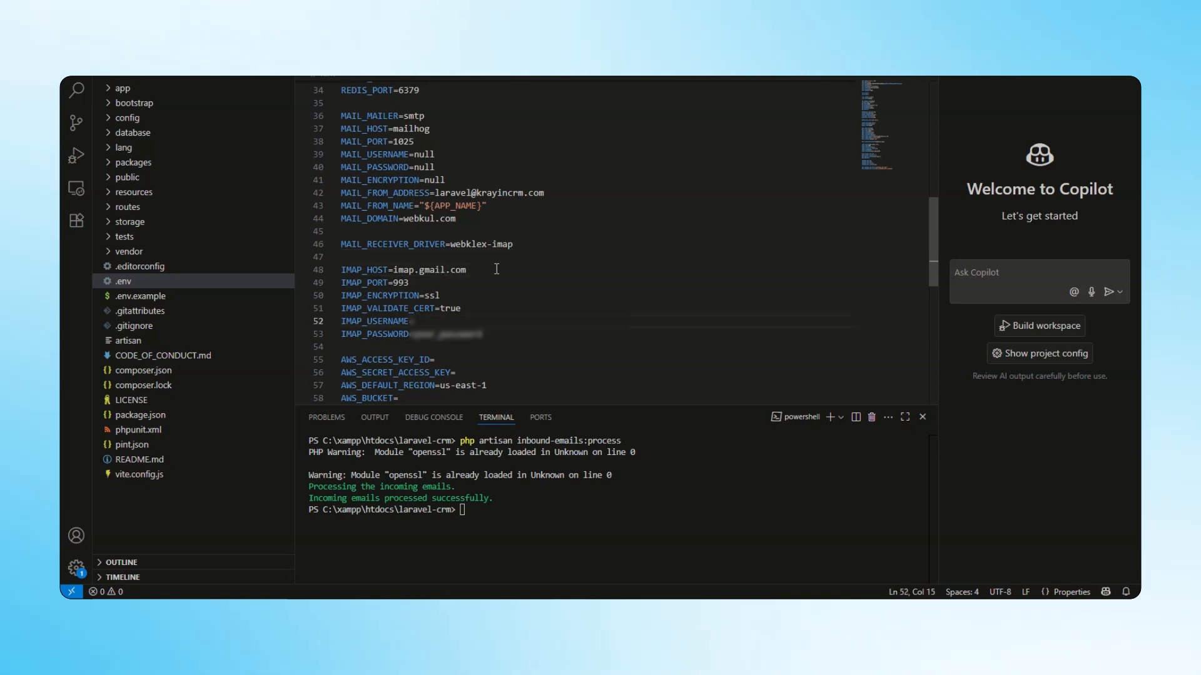
key(ctrl+v)
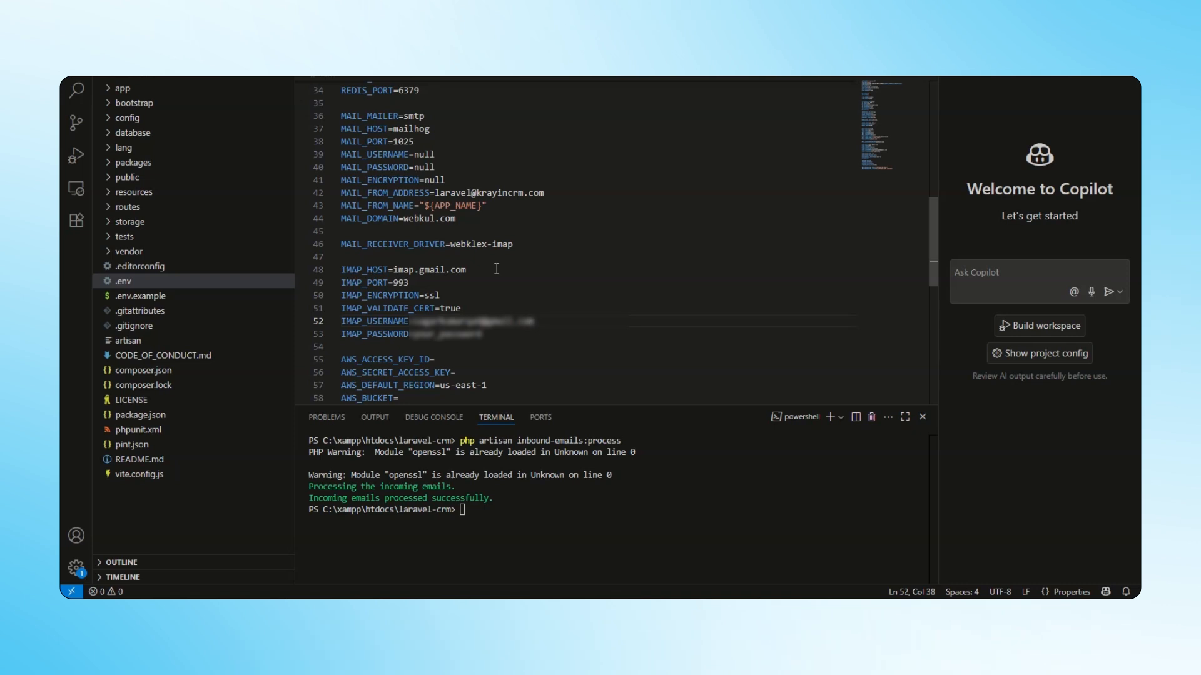
Replace the IMAP_PASSWORD value in the .env file with the app password enclosed in double quotes.
key(Down)
key(ctrl+BackSpace)
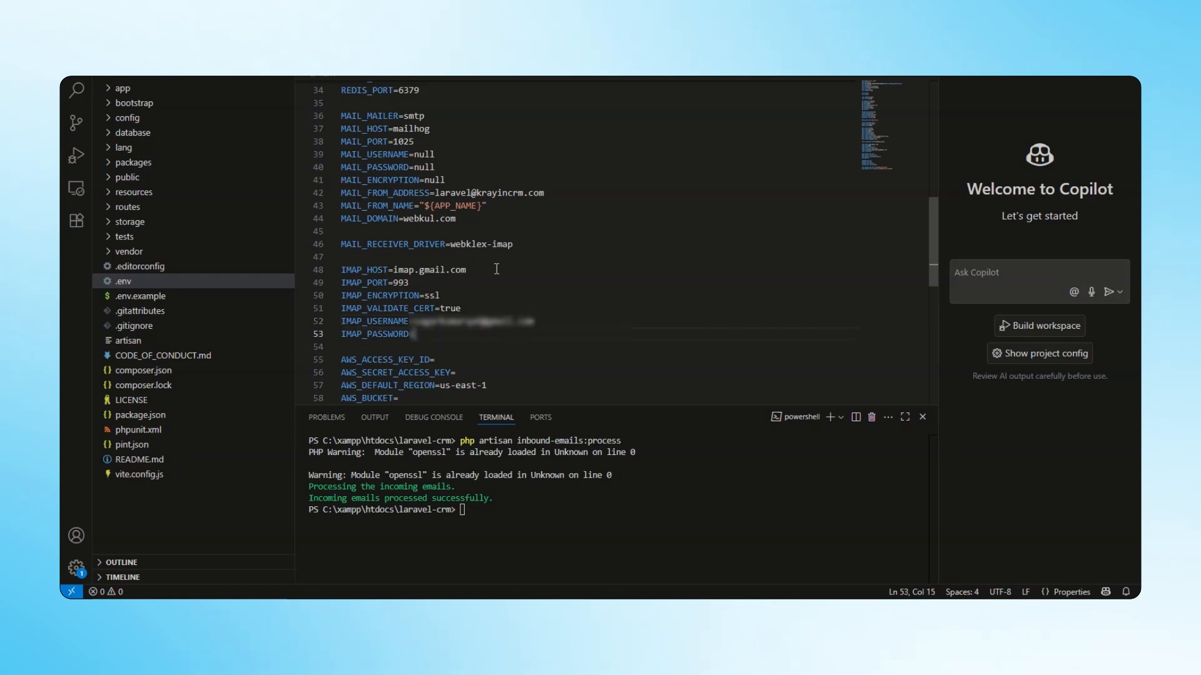
text("")
key(Left)
text(Your **** **** ****)
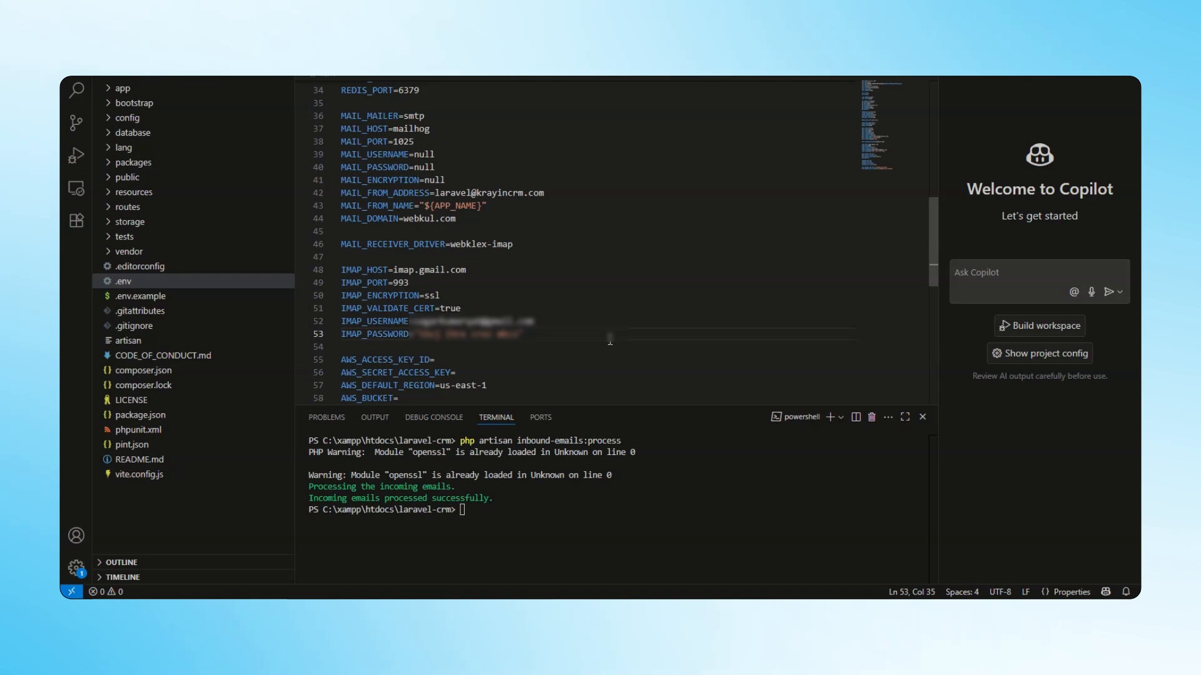
Run php artisan inbound-emails:process in the terminal to process the incoming emails.
click(496, 519)
key(Up)
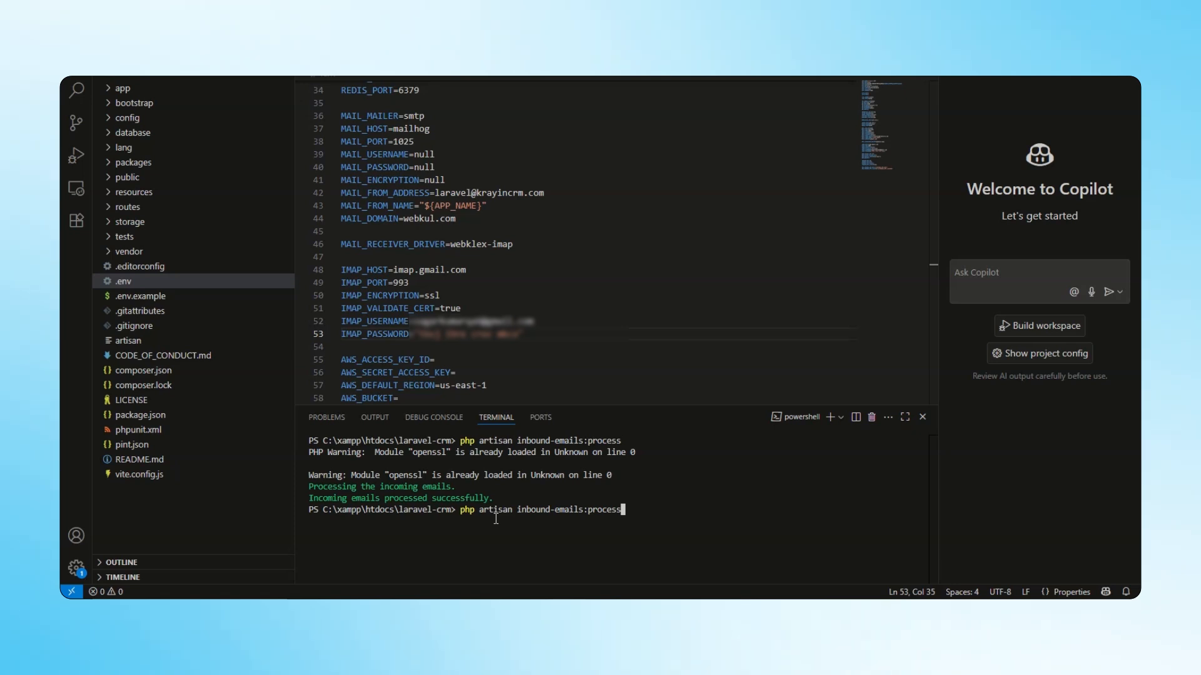
key(Return)
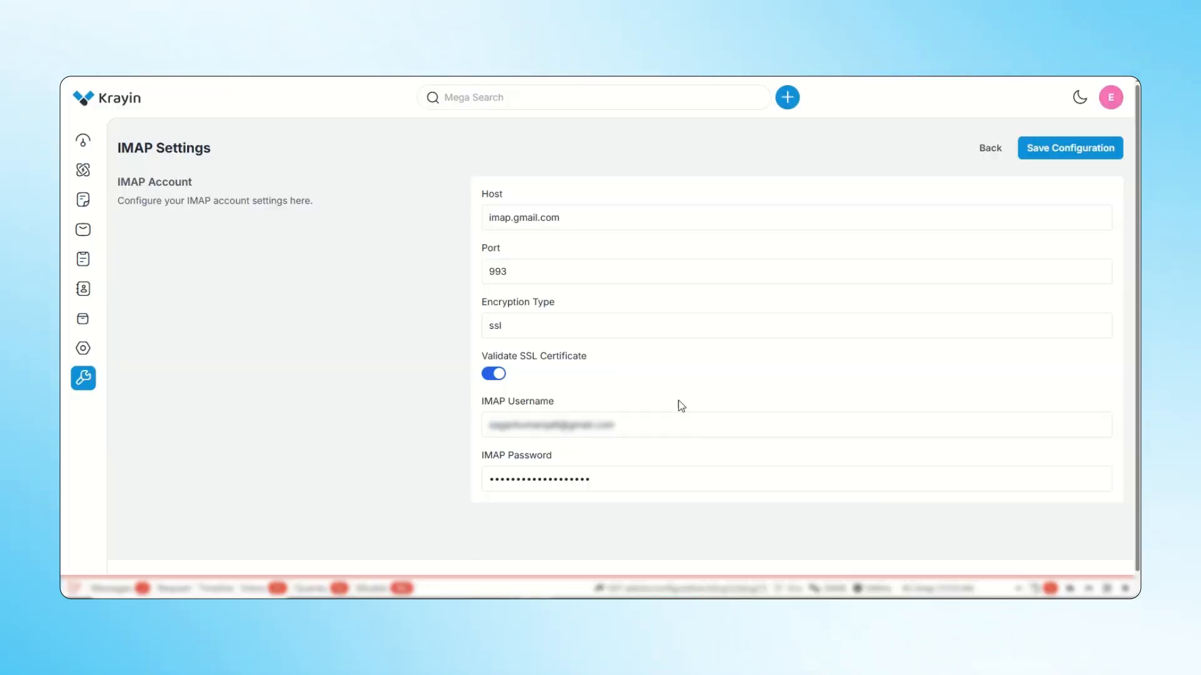
Switch back to Krayin, open the mail inbox and look through the received emails.
mouse_move(131, 329)
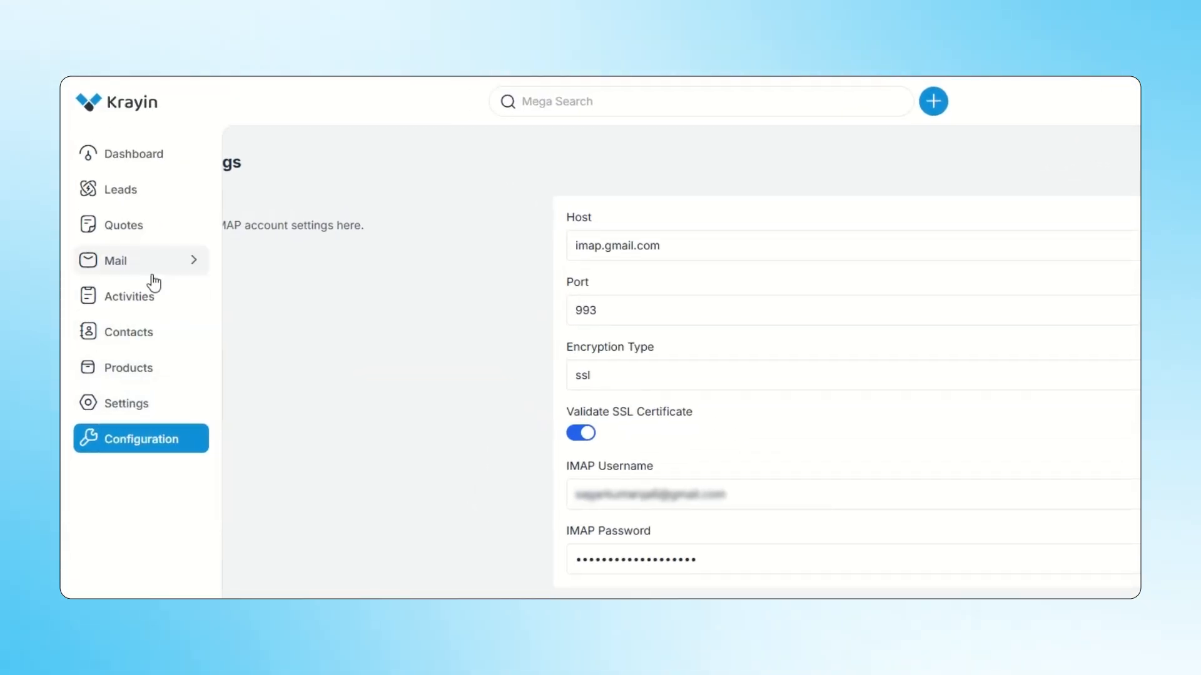
mouse_move(160, 277)
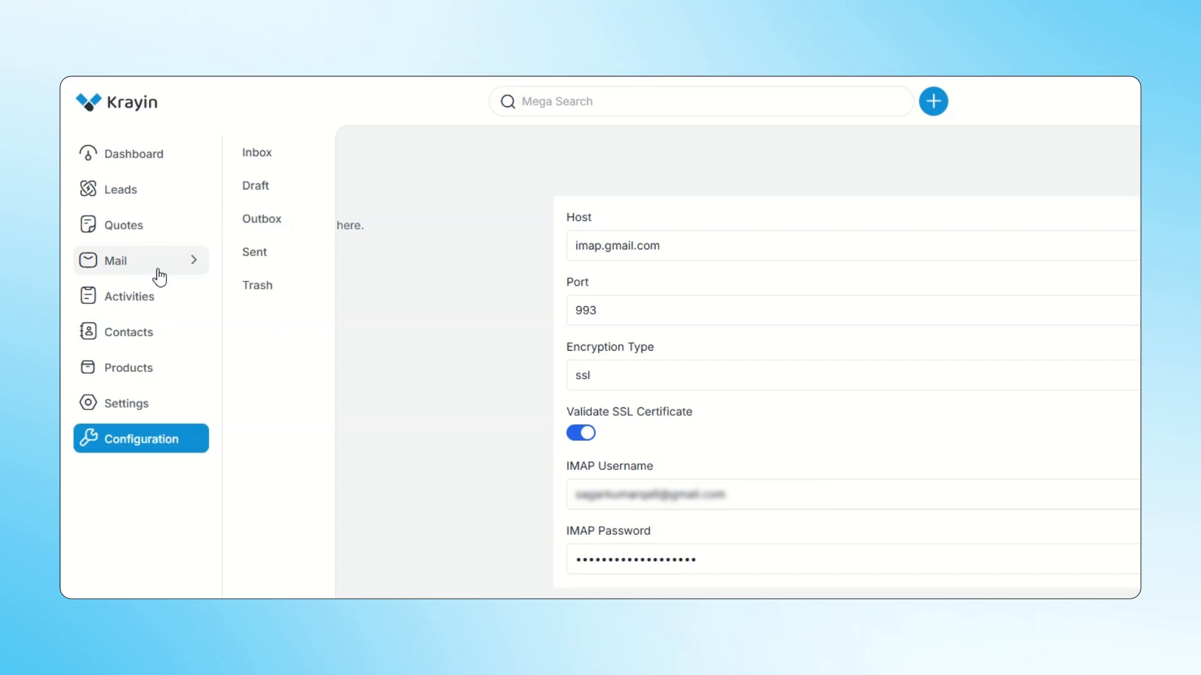
click(263, 166)
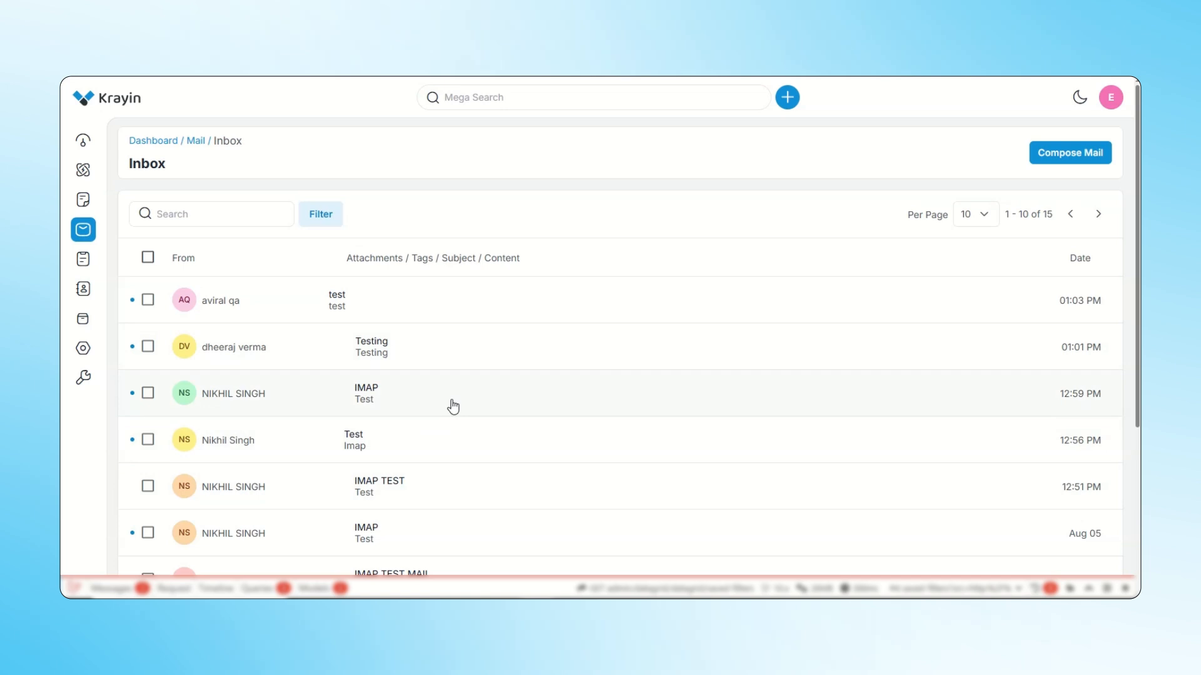
scroll(453, 407, down, 5)
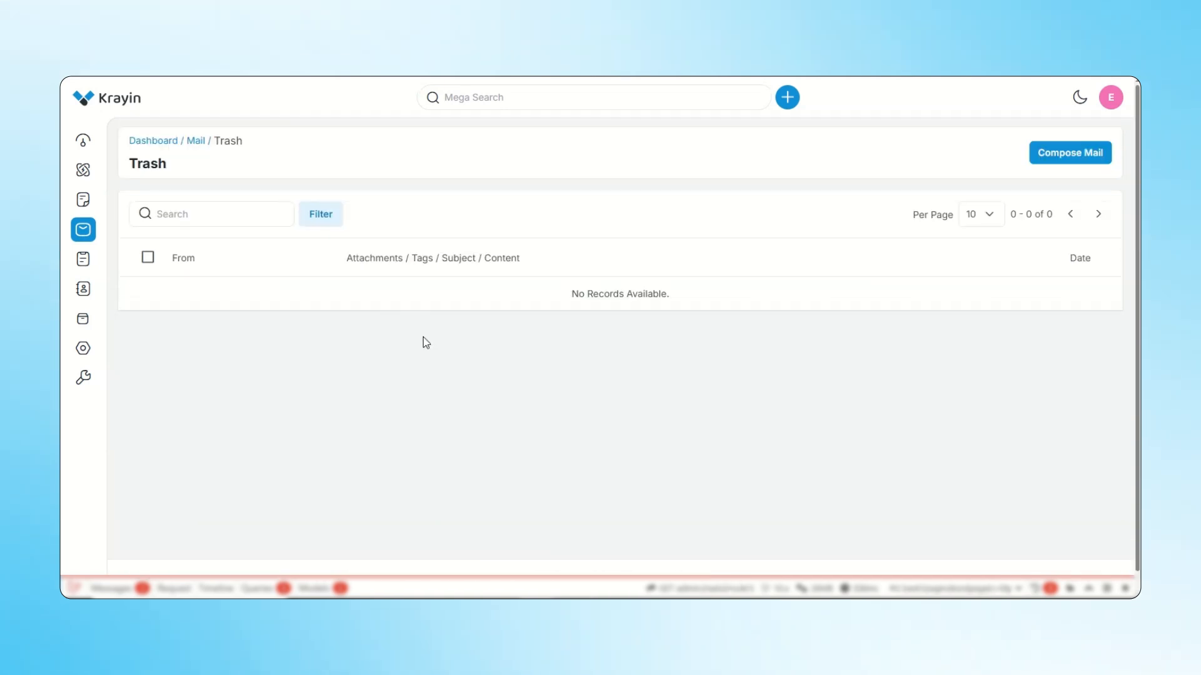